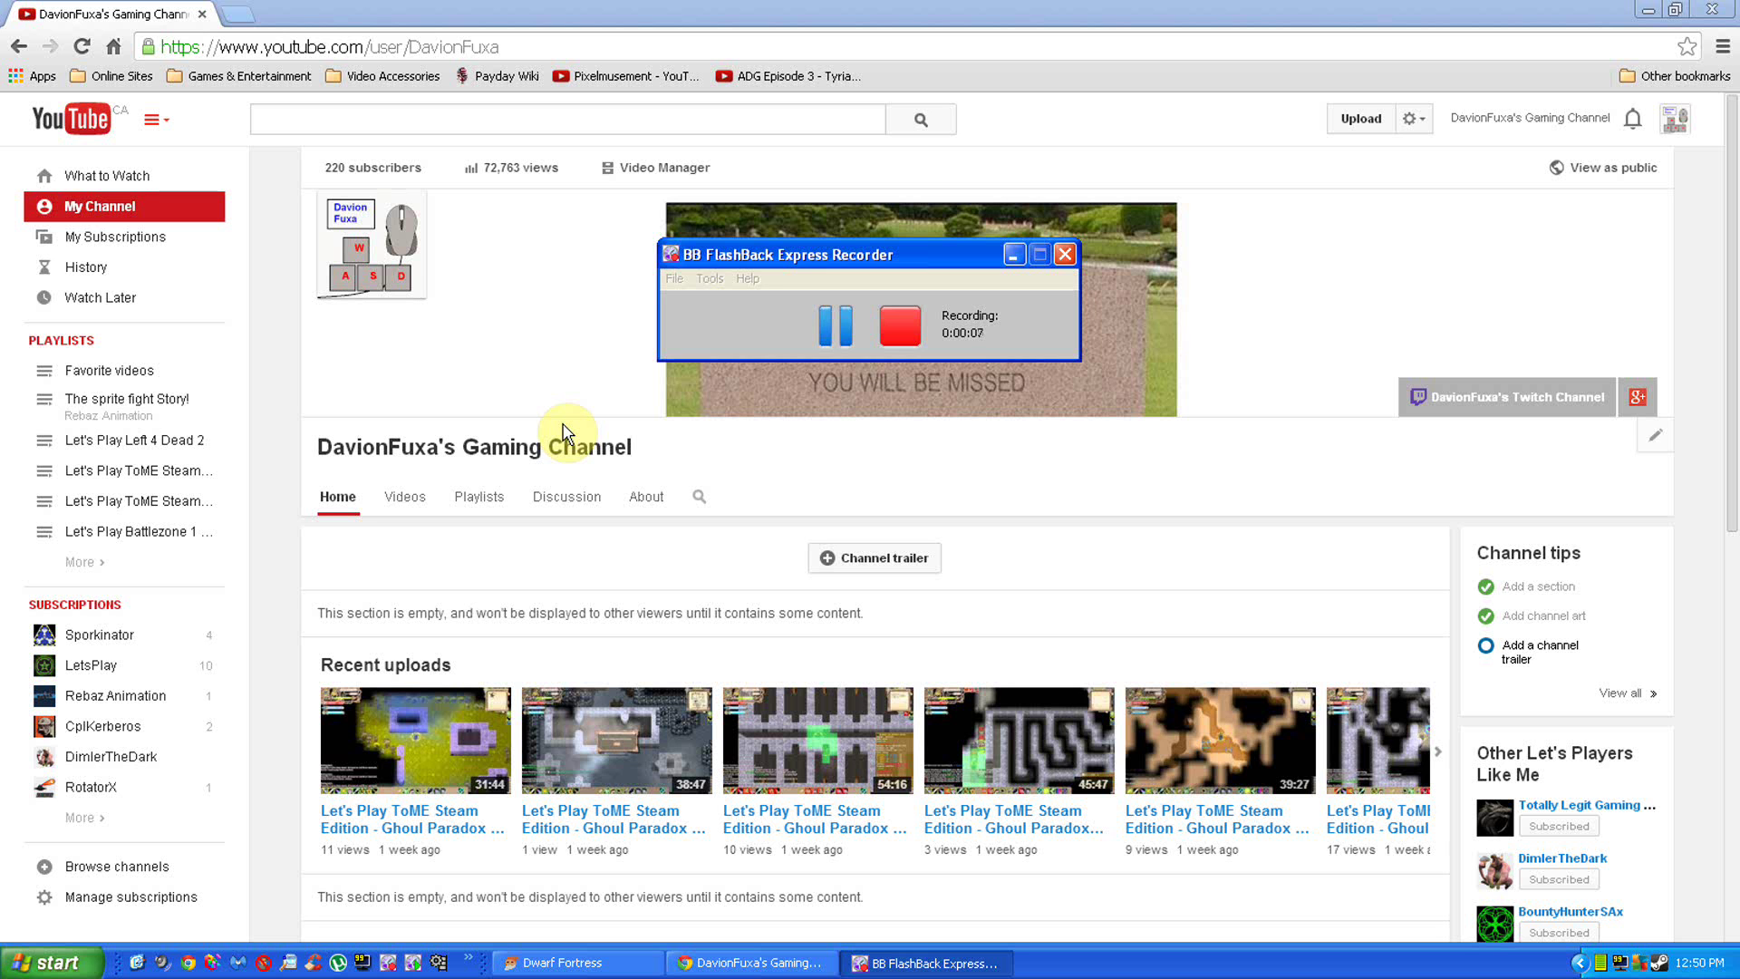
# Bring DavionFuxa's Gaming Channel page in front of the BB FlashBack recorder.
pyautogui.click(526, 368)
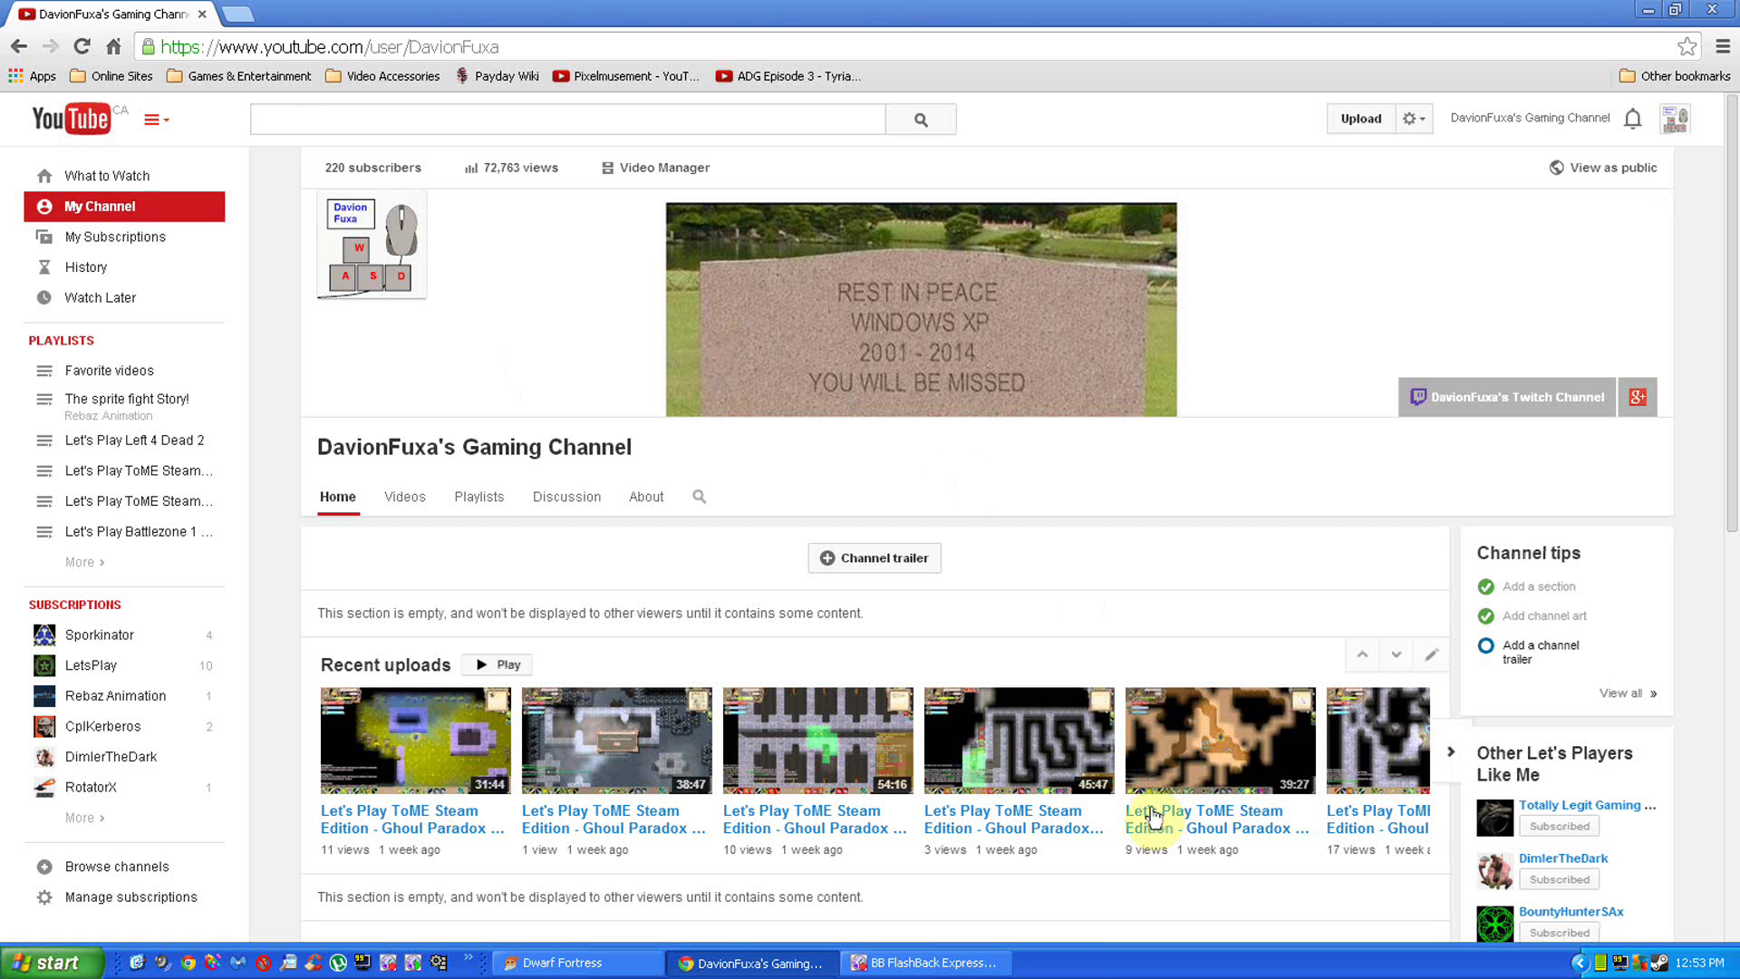
# Restore the BB FlashBack Express recorder window from the taskbar.
pyautogui.click(933, 962)
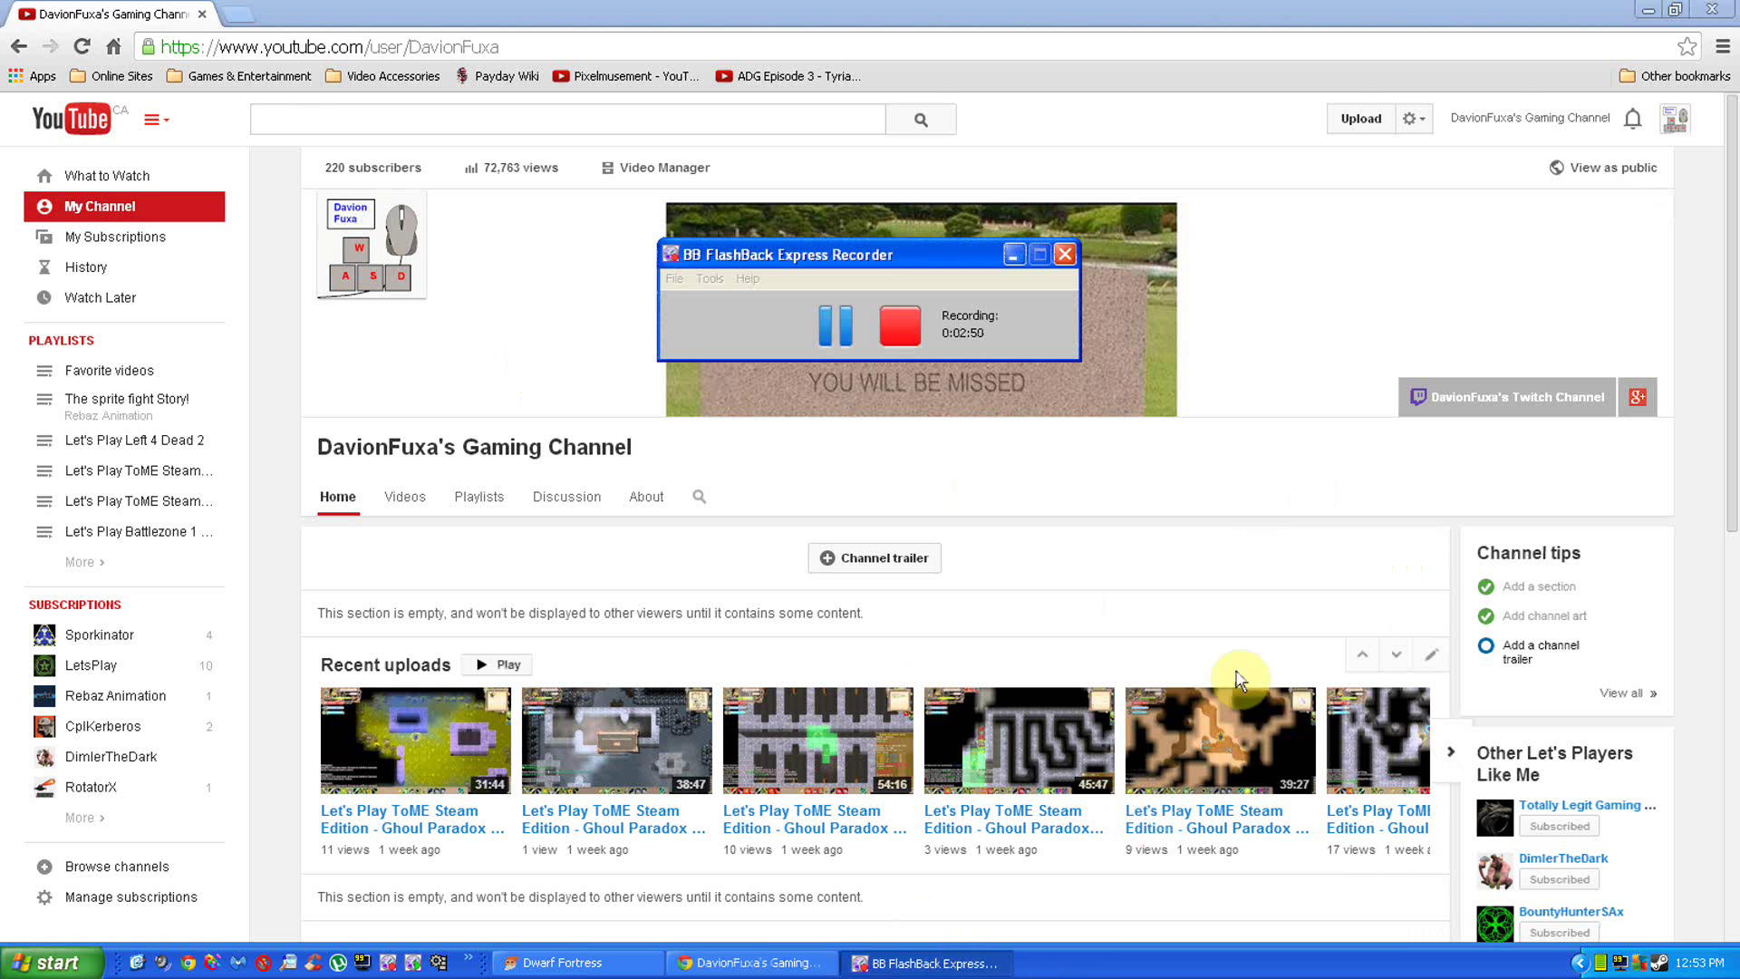